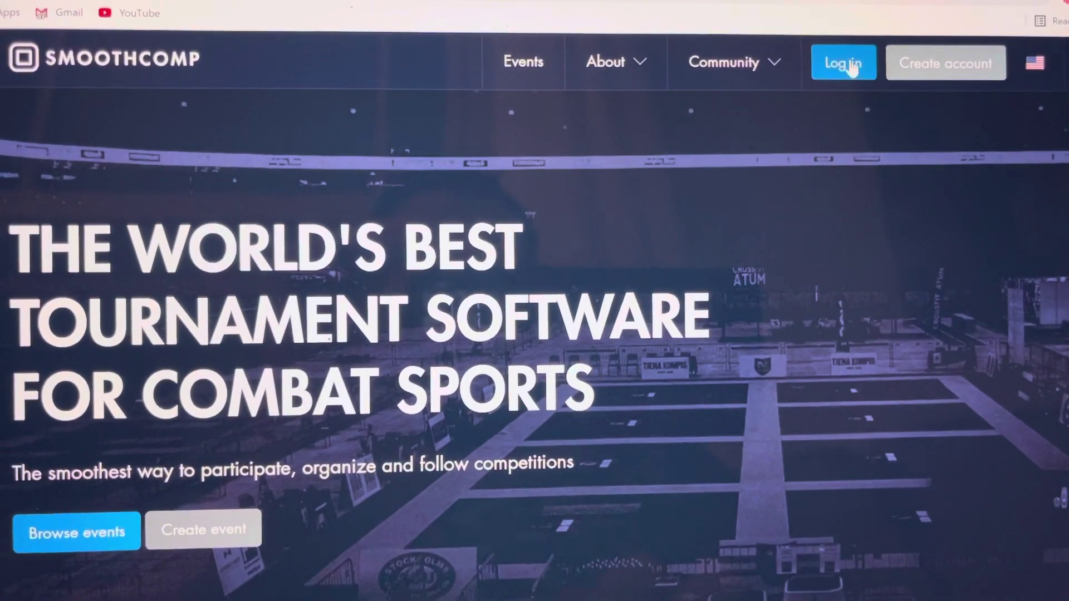
- Log in with the saved email and password, then choose the flag-photo athlete profile
{"action": "left_click", "coordinate": [850, 69]}
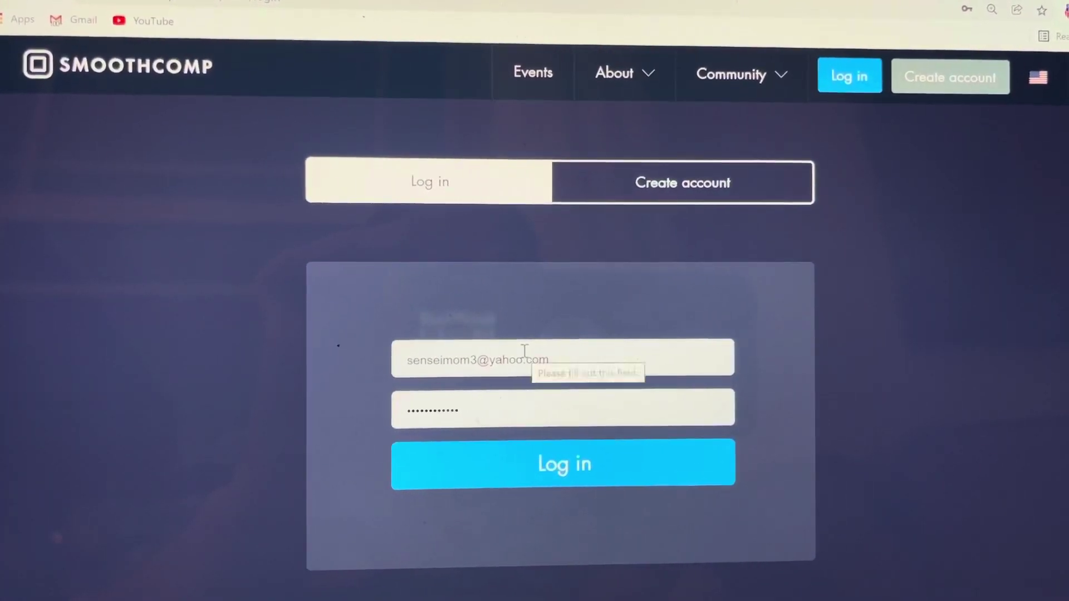
{"action": "left_click", "coordinate": [533, 486]}
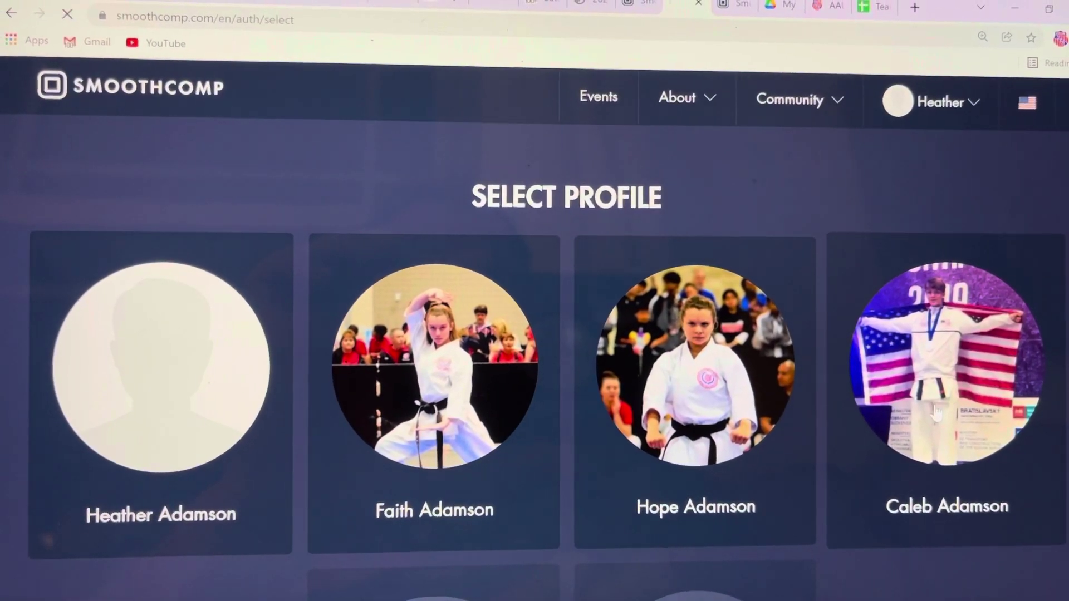
{"action": "left_click", "coordinate": [932, 402]}
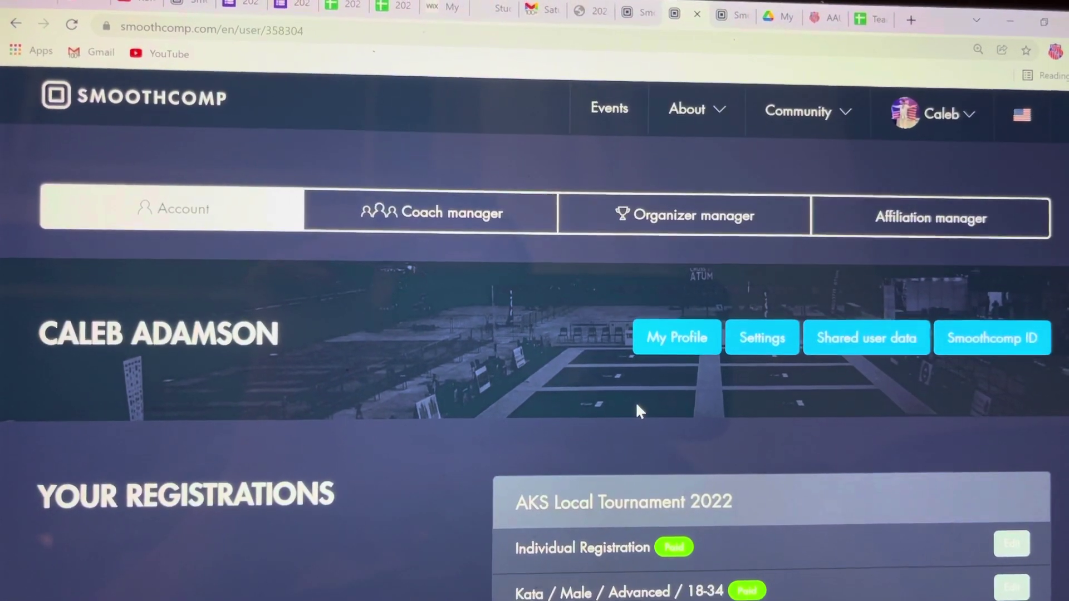
{"action": "scroll", "coordinate": [639, 406], "scroll_direction": "down", "scroll_amount": 3}
{"action": "scroll", "coordinate": [636, 405], "scroll_direction": "down", "scroll_amount": 1}
{"action": "scroll", "coordinate": [634, 399], "scroll_direction": "down", "scroll_amount": 1}
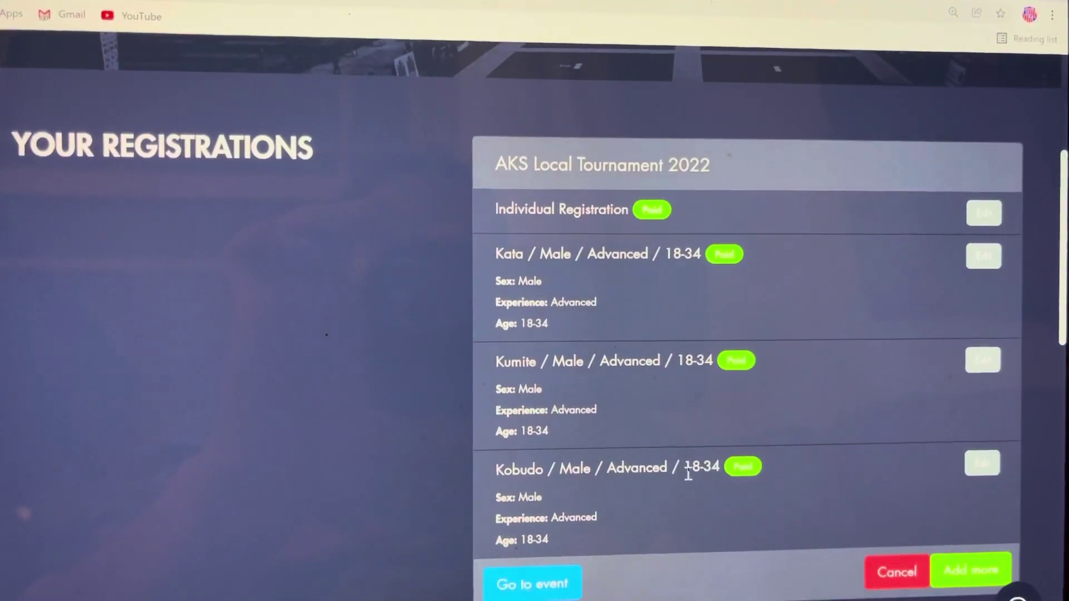
{"action": "scroll", "coordinate": [643, 468], "scroll_direction": "down", "scroll_amount": 1}
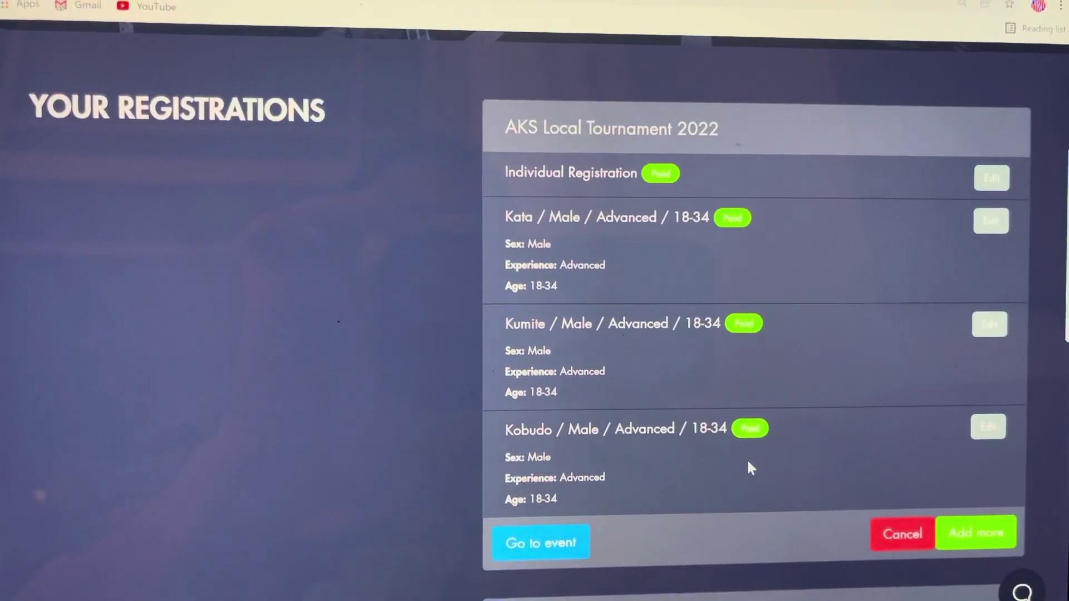
{"action": "scroll", "coordinate": [749, 467], "scroll_direction": "up", "scroll_amount": 1}
{"action": "scroll", "coordinate": [744, 458], "scroll_direction": "up", "scroll_amount": 1}
{"action": "scroll", "coordinate": [744, 455], "scroll_direction": "up", "scroll_amount": 2}
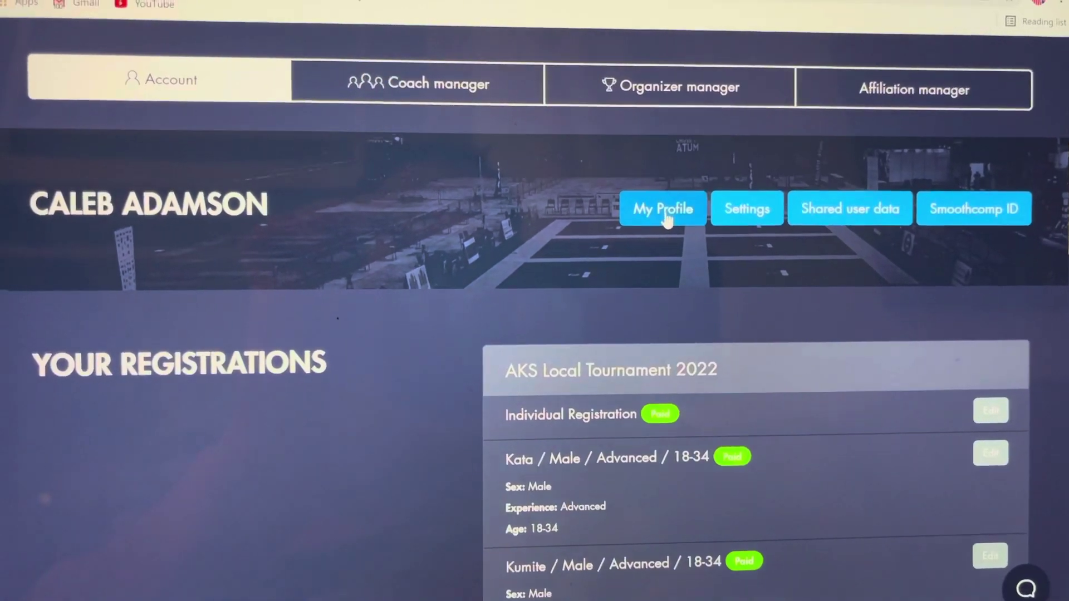
- Open the flag-photo athlete's public profile page after reviewing the AKS Local Tournament 2022 registrations
{"action": "left_click", "coordinate": [666, 210]}
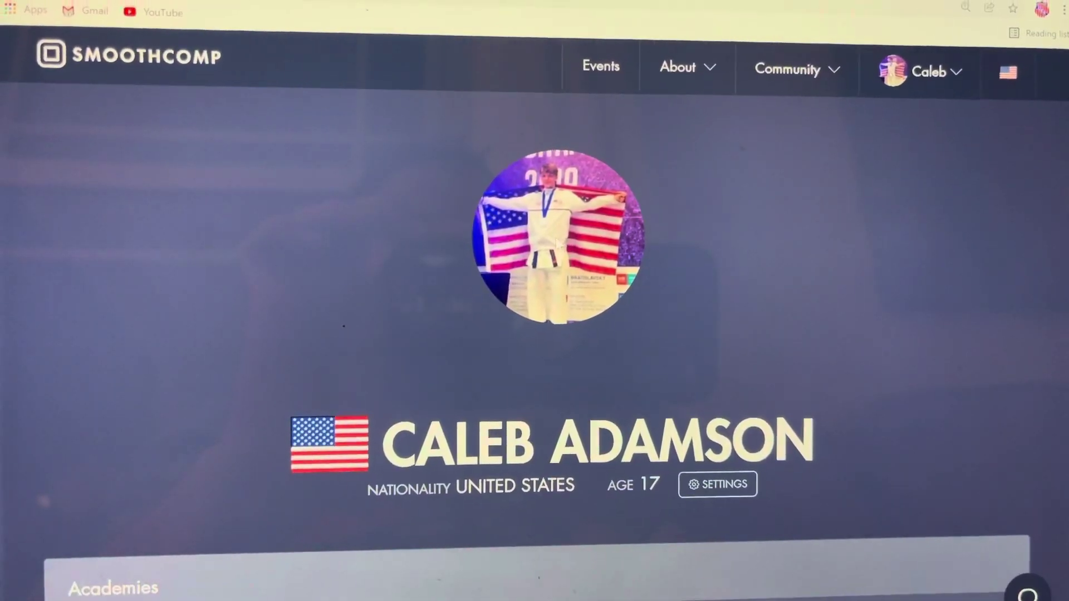
{"action": "scroll", "coordinate": [557, 245], "scroll_direction": "down", "scroll_amount": 1}
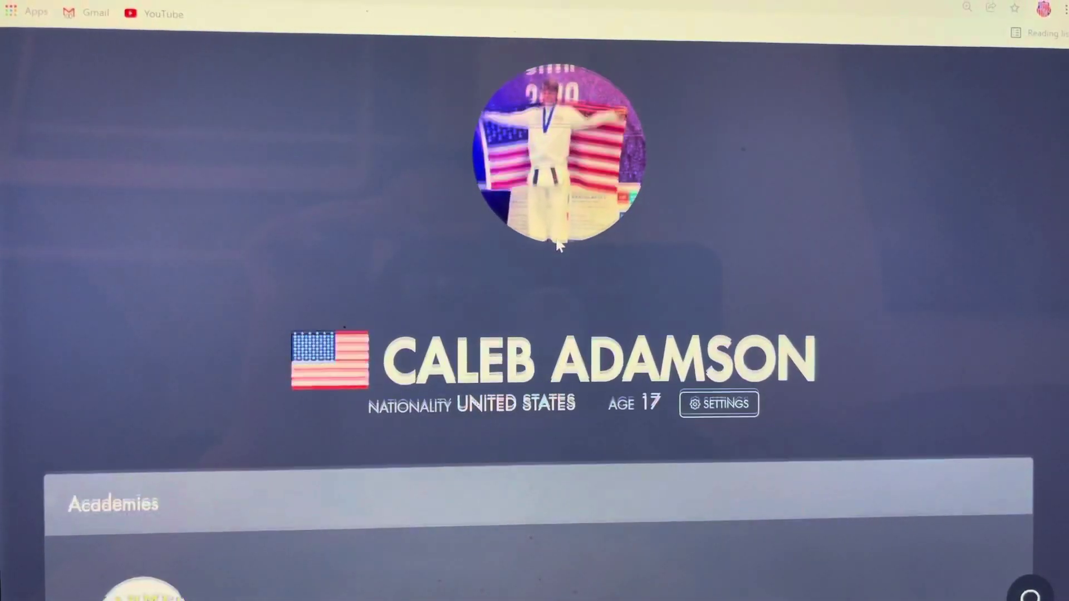
{"action": "scroll", "coordinate": [558, 245], "scroll_direction": "down", "scroll_amount": 1}
{"action": "scroll", "coordinate": [554, 238], "scroll_direction": "down", "scroll_amount": 2}
{"action": "scroll", "coordinate": [557, 242], "scroll_direction": "down", "scroll_amount": 1}
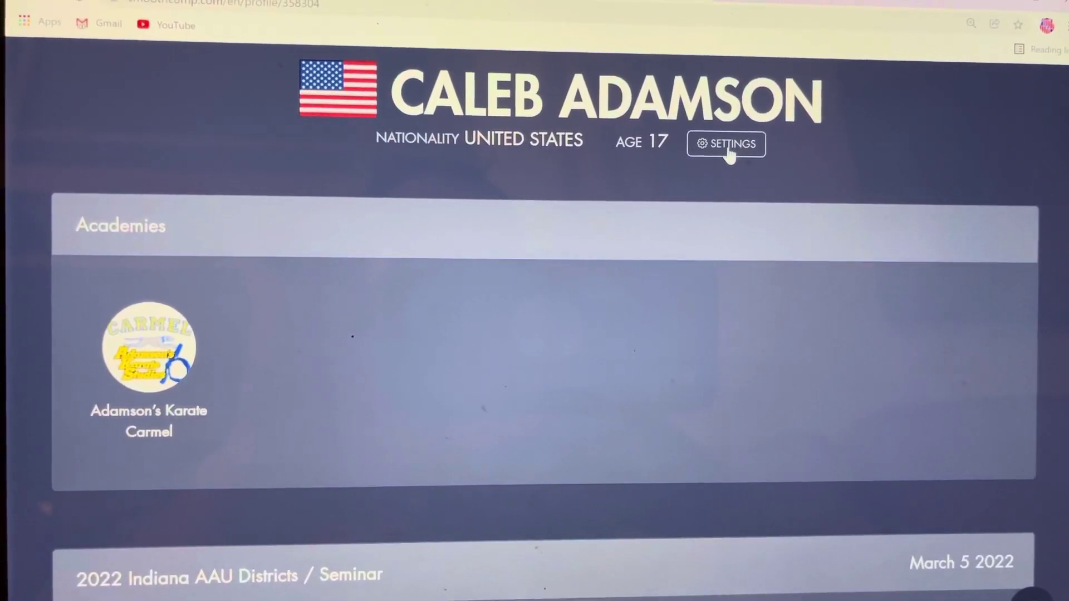
{"action": "scroll", "coordinate": [554, 237], "scroll_direction": "down", "scroll_amount": 3}
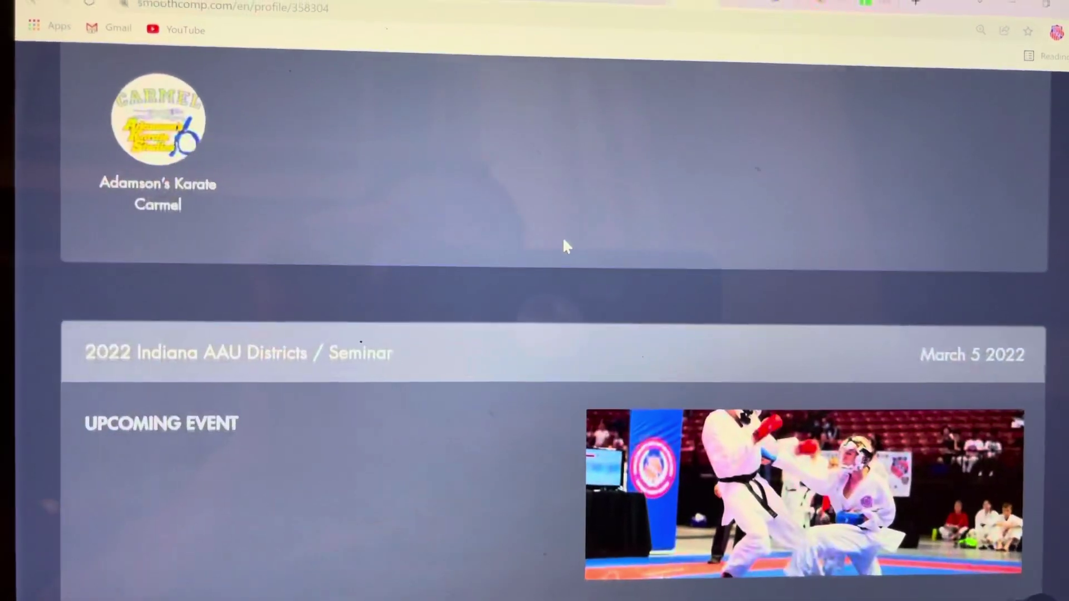
{"action": "scroll", "coordinate": [563, 243], "scroll_direction": "down", "scroll_amount": 3}
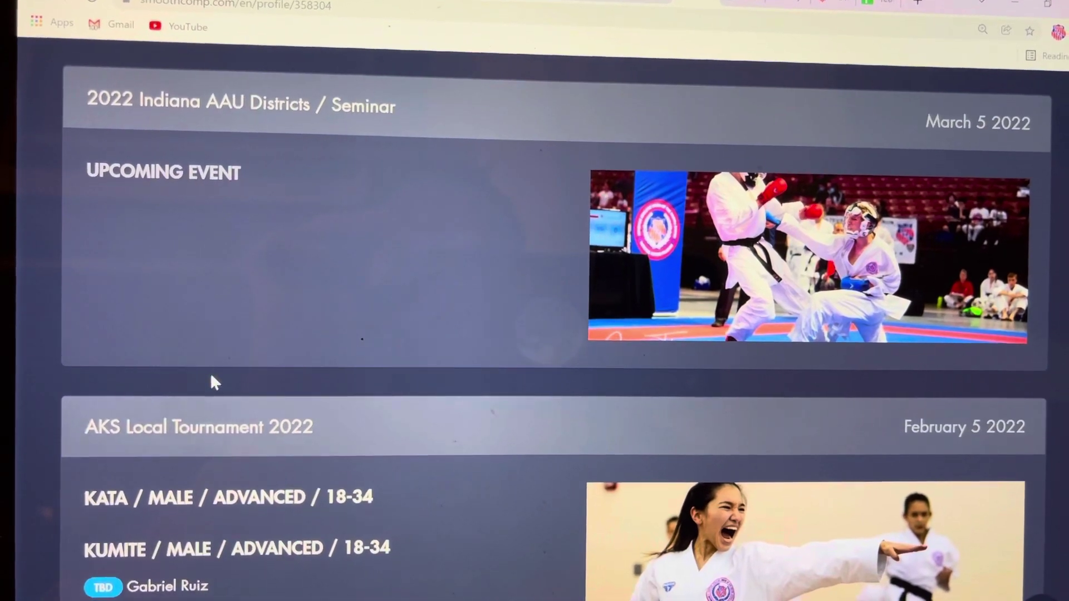
{"action": "scroll", "coordinate": [236, 394], "scroll_direction": "down", "scroll_amount": 1}
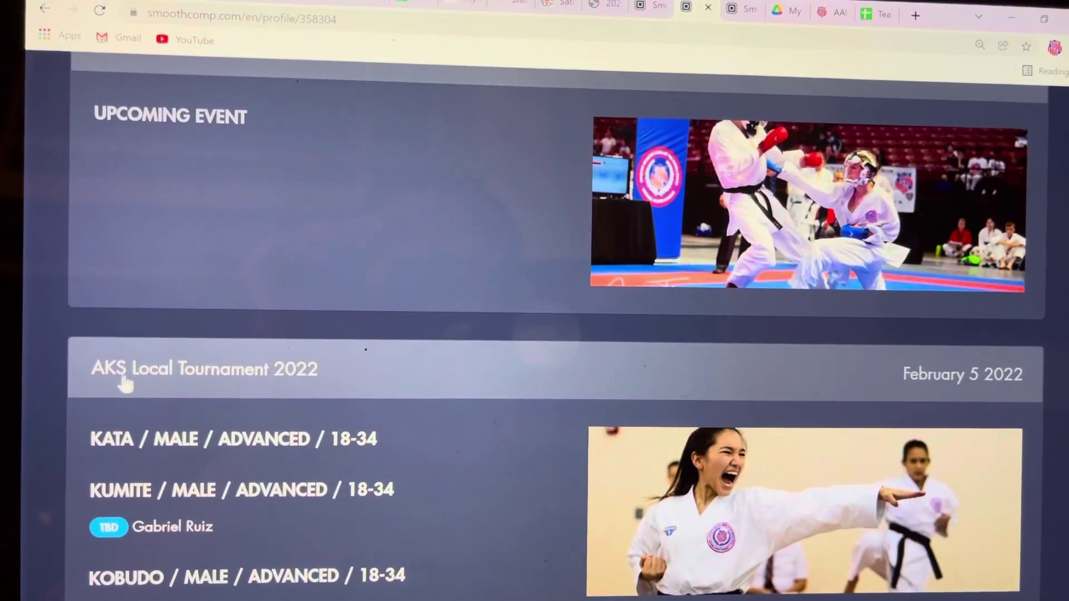
{"action": "scroll", "coordinate": [234, 386], "scroll_direction": "down", "scroll_amount": 2}
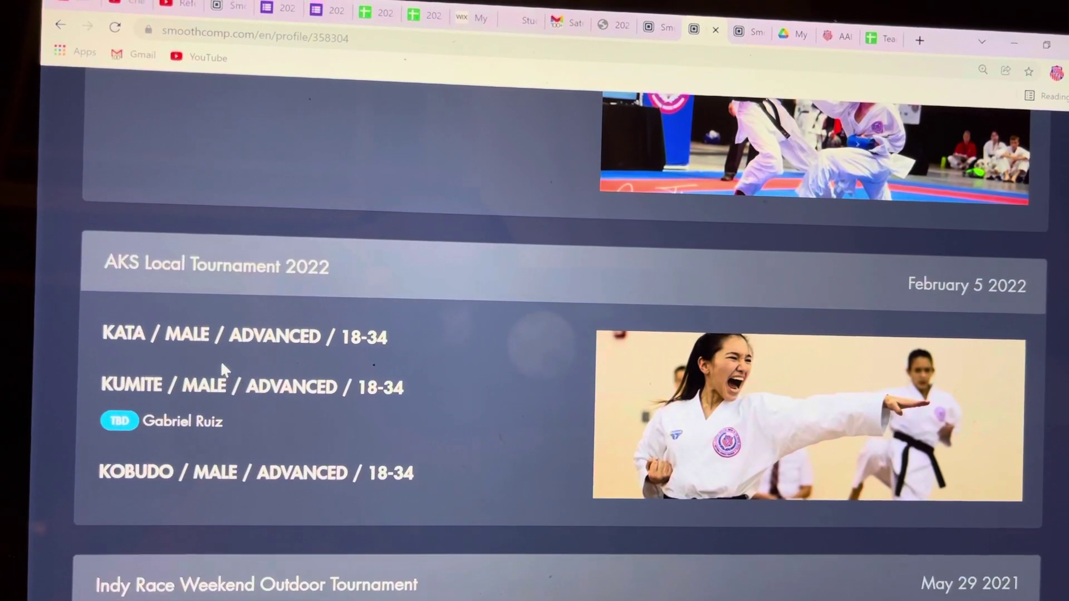
- View the six-participant Kata Male Advanced 18-34 bracket, then return to the athlete's profile
{"action": "left_click", "coordinate": [248, 341]}
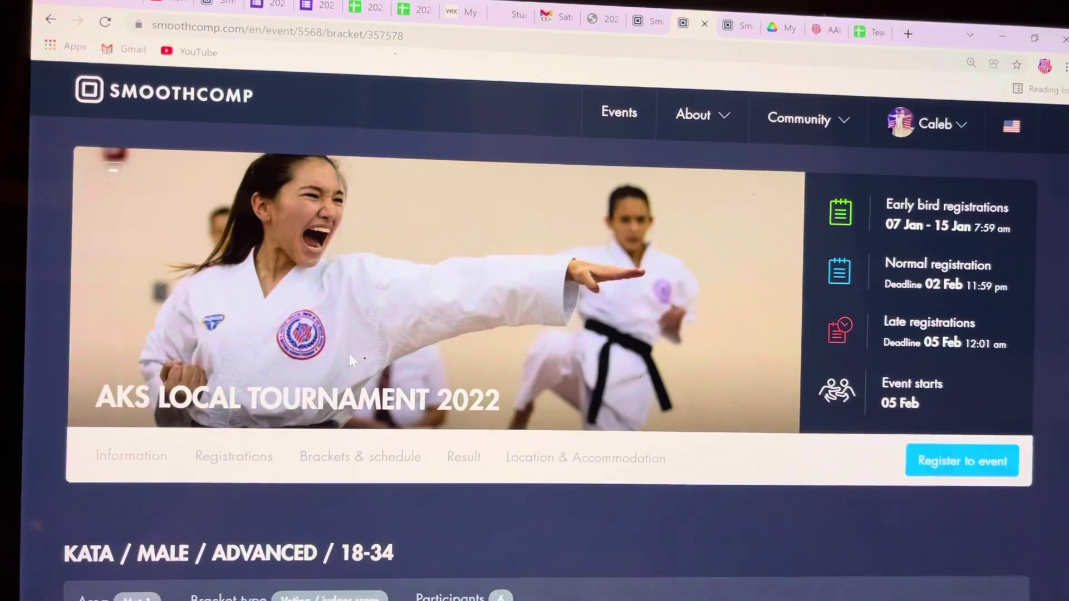
{"action": "scroll", "coordinate": [349, 353], "scroll_direction": "down", "scroll_amount": 3}
{"action": "scroll", "coordinate": [349, 354], "scroll_direction": "down", "scroll_amount": 5}
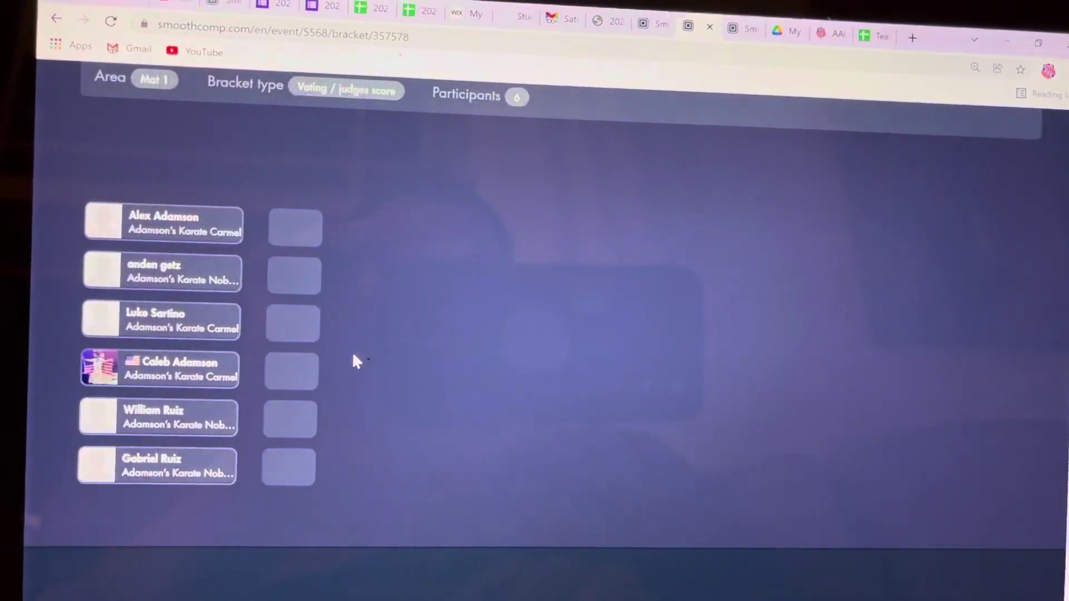
{"action": "scroll", "coordinate": [354, 358], "scroll_direction": "up", "scroll_amount": 5}
{"action": "scroll", "coordinate": [335, 366], "scroll_direction": "up", "scroll_amount": 2}
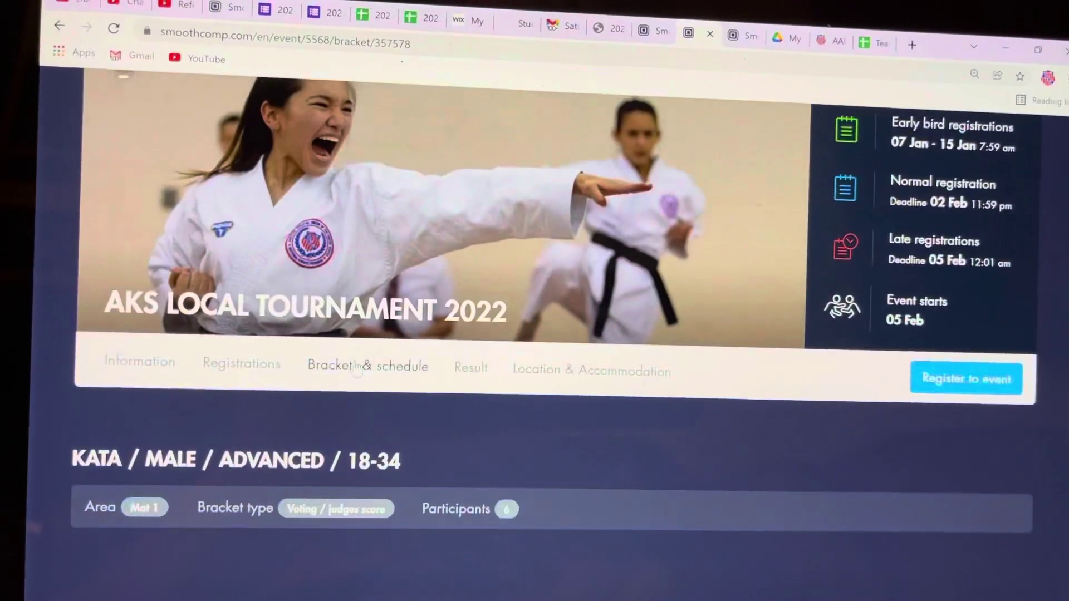
{"action": "scroll", "coordinate": [280, 296], "scroll_direction": "up", "scroll_amount": 2}
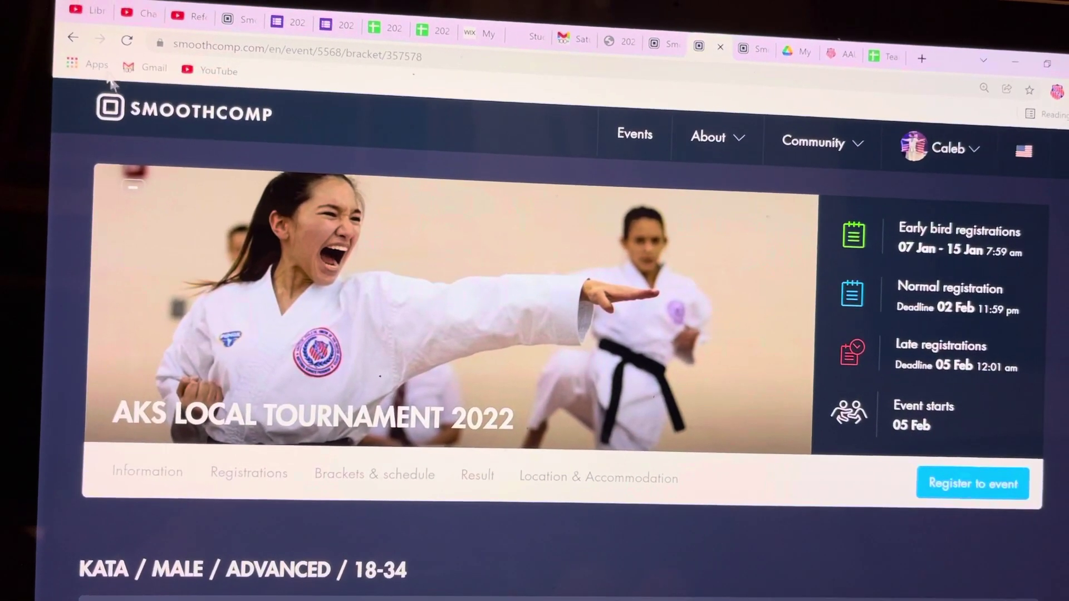
{"action": "left_click", "coordinate": [72, 38]}
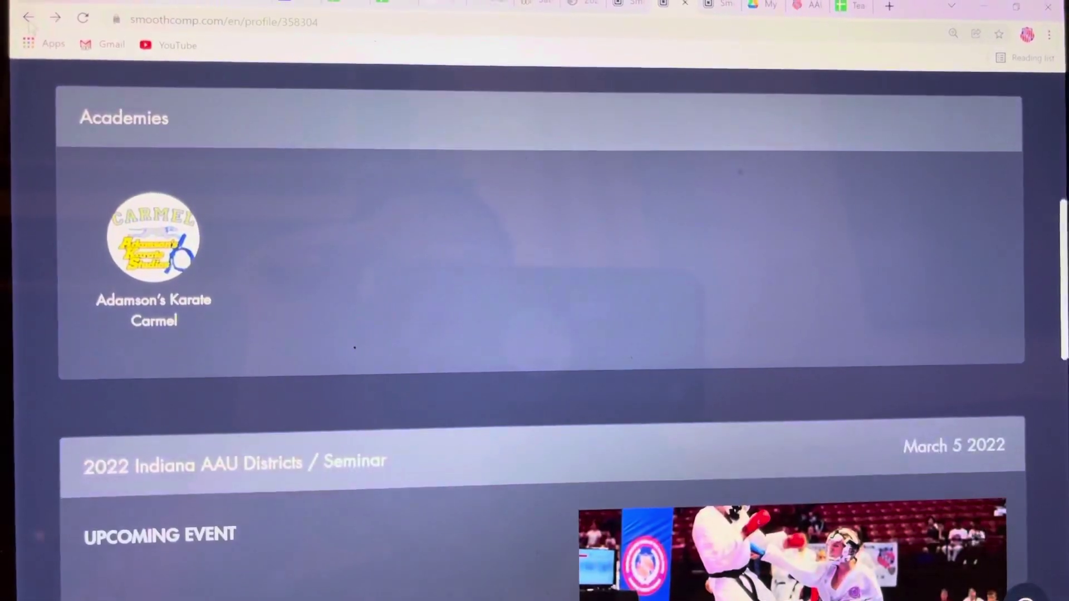
{"action": "scroll", "coordinate": [327, 309], "scroll_direction": "down", "scroll_amount": 4}
{"action": "scroll", "coordinate": [327, 309], "scroll_direction": "down", "scroll_amount": 2}
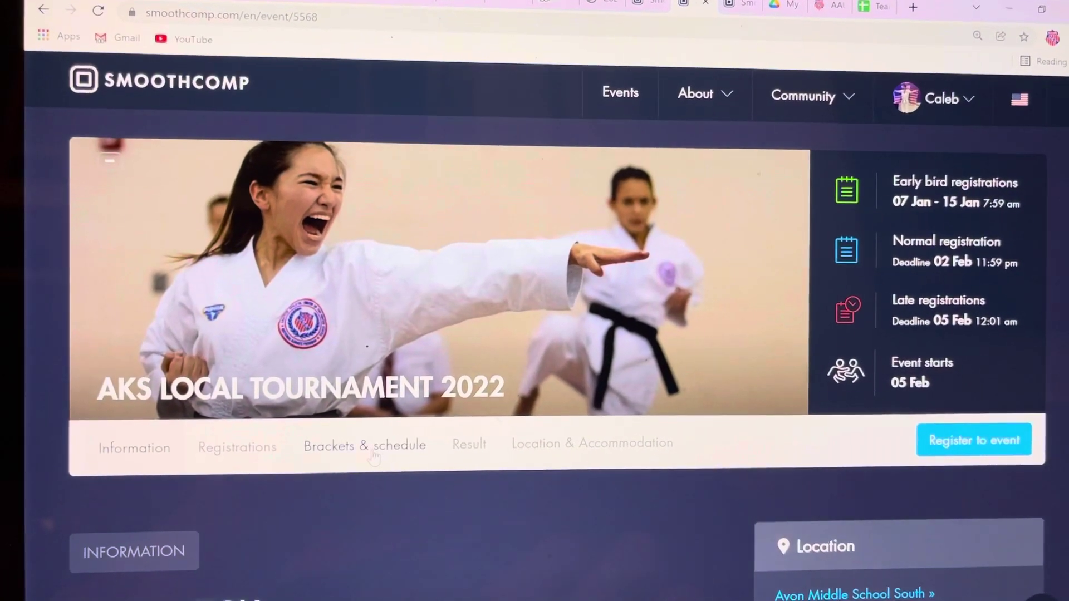
- Show the Brackets & schedule section of the AKS Local Tournament 2022 event
{"action": "left_click", "coordinate": [373, 451]}
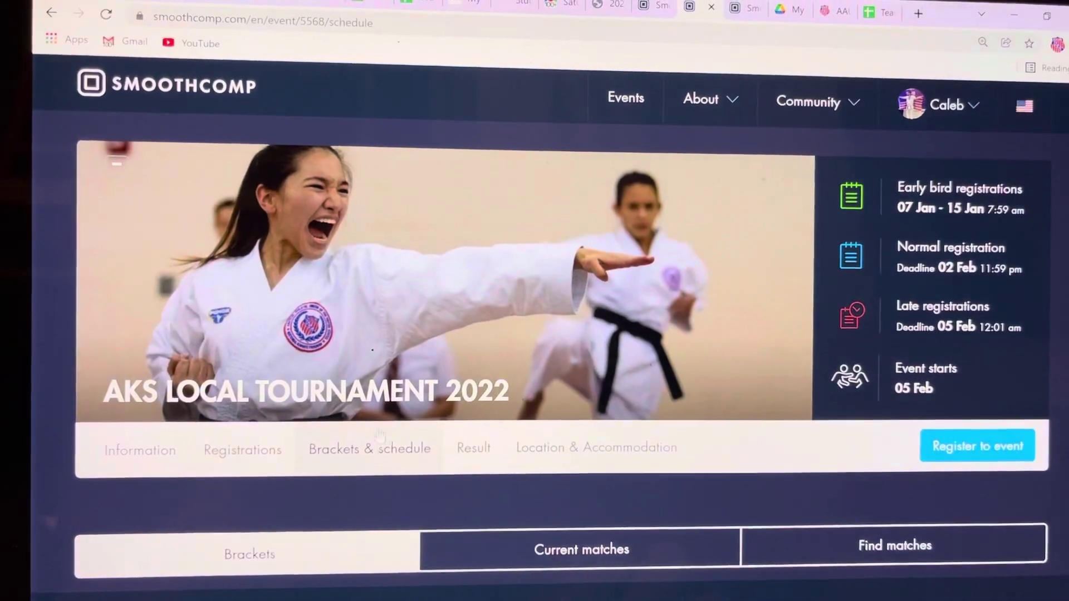
{"action": "scroll", "coordinate": [381, 430], "scroll_direction": "down", "scroll_amount": 2}
{"action": "scroll", "coordinate": [383, 426], "scroll_direction": "down", "scroll_amount": 3}
{"action": "scroll", "coordinate": [382, 418], "scroll_direction": "down", "scroll_amount": 2}
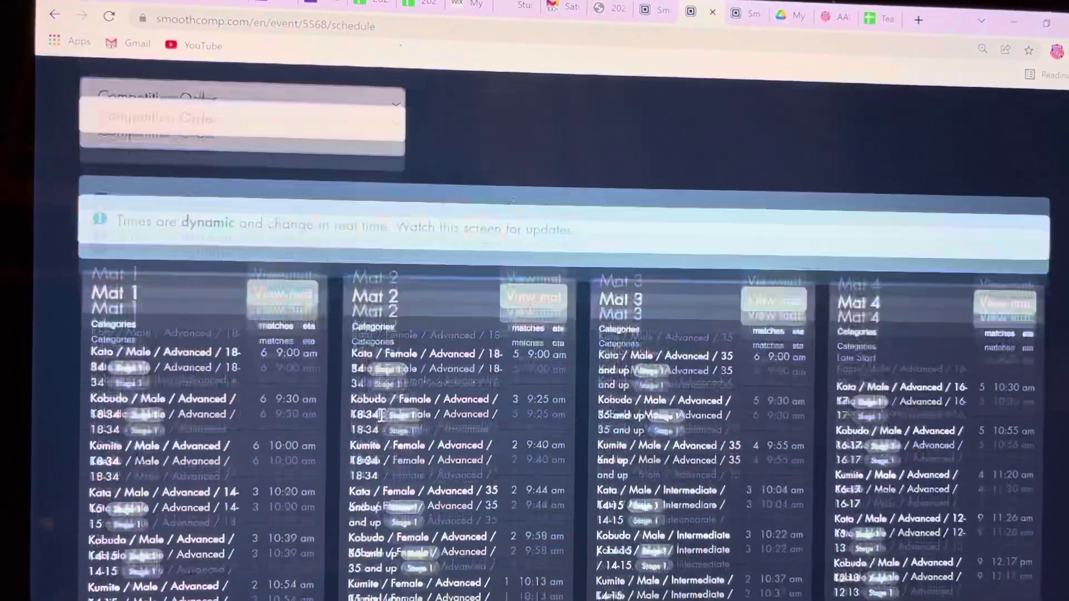
{"action": "scroll", "coordinate": [380, 416], "scroll_direction": "down", "scroll_amount": 2}
{"action": "scroll", "coordinate": [382, 422], "scroll_direction": "down", "scroll_amount": 2}
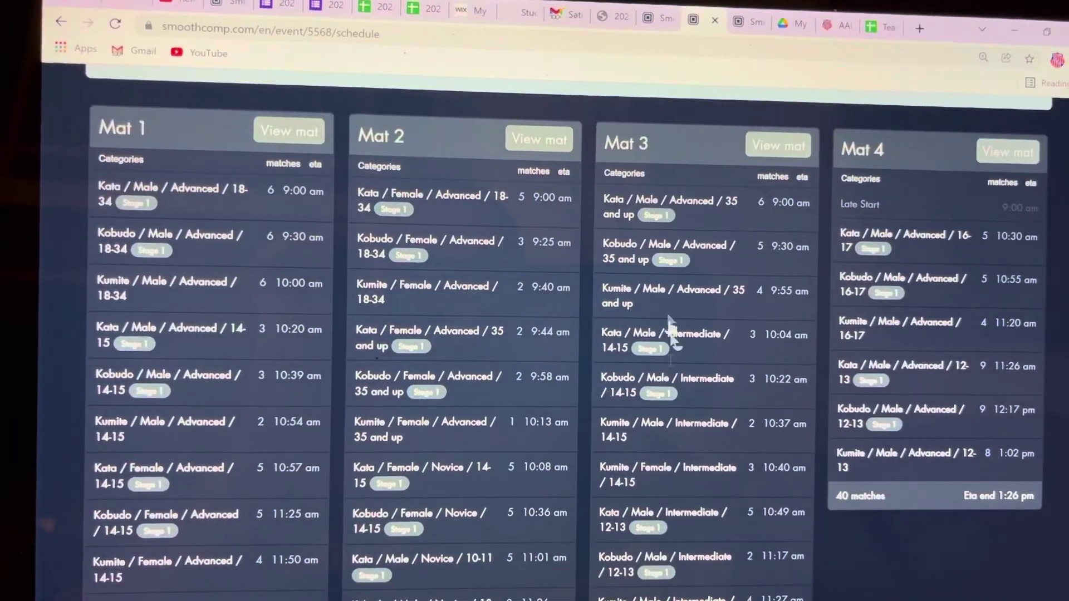
{"action": "scroll", "coordinate": [524, 390], "scroll_direction": "down", "scroll_amount": 3}
{"action": "scroll", "coordinate": [527, 390], "scroll_direction": "down", "scroll_amount": 4}
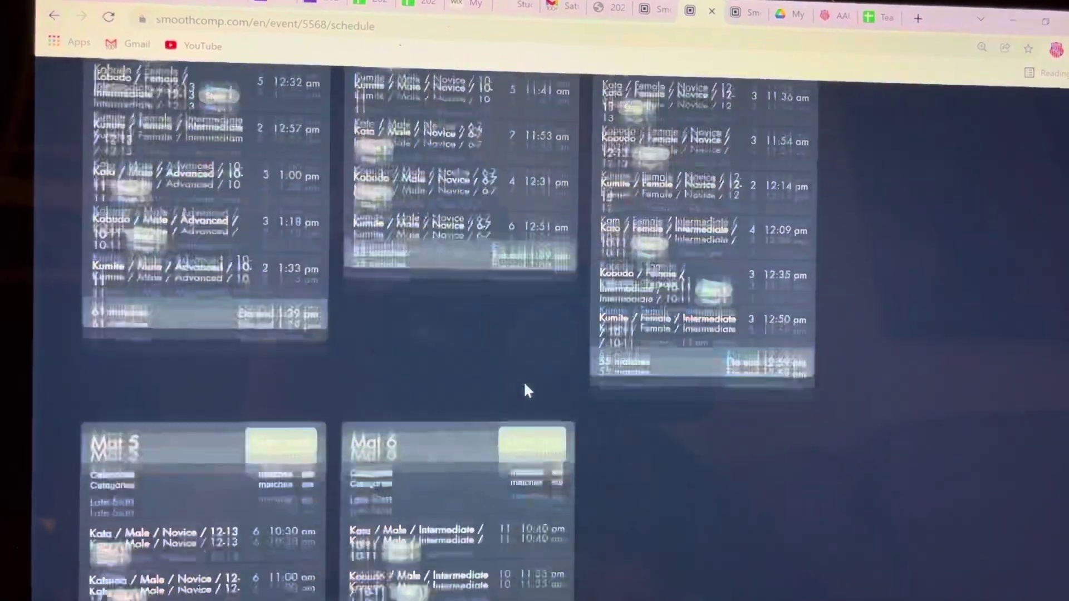
{"action": "scroll", "coordinate": [524, 389], "scroll_direction": "down", "scroll_amount": 3}
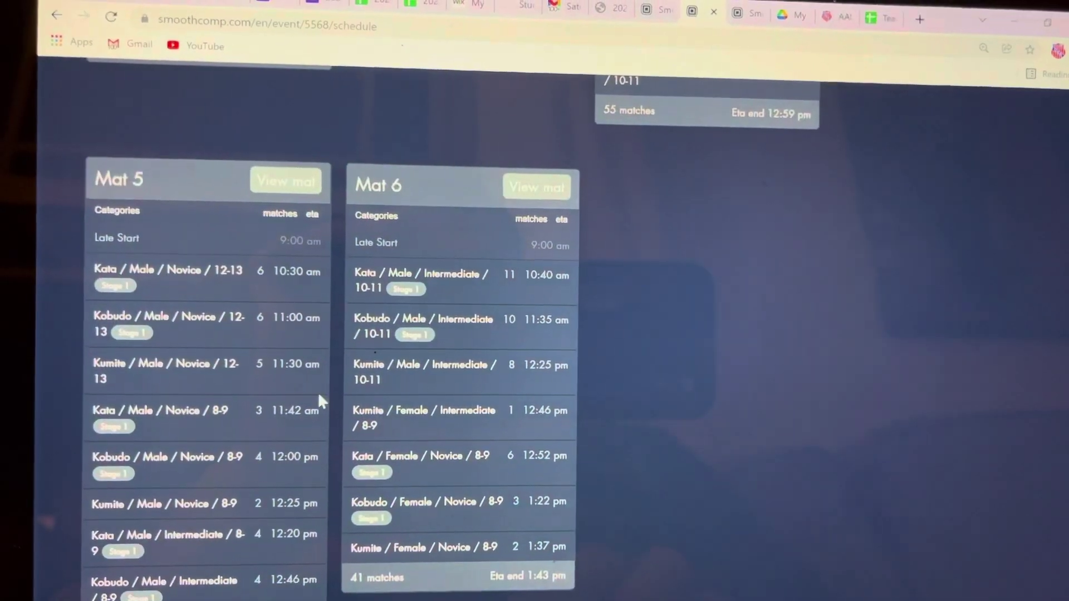
{"action": "scroll", "coordinate": [320, 401], "scroll_direction": "up", "scroll_amount": 4}
{"action": "scroll", "coordinate": [321, 401], "scroll_direction": "up", "scroll_amount": 4}
{"action": "scroll", "coordinate": [322, 404], "scroll_direction": "up", "scroll_amount": 3}
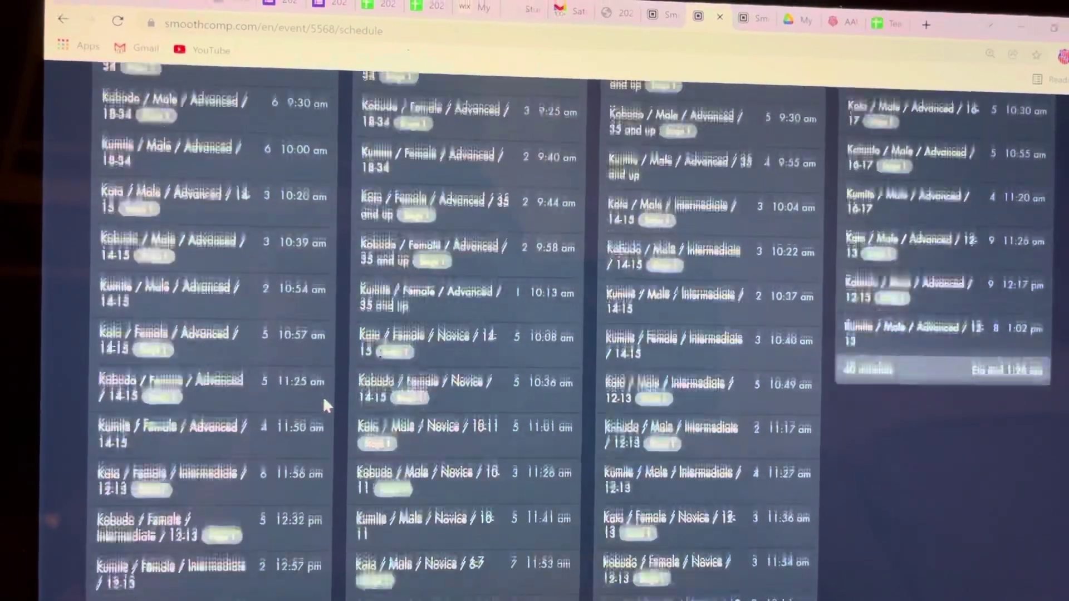
{"action": "scroll", "coordinate": [322, 396], "scroll_direction": "up", "scroll_amount": 3}
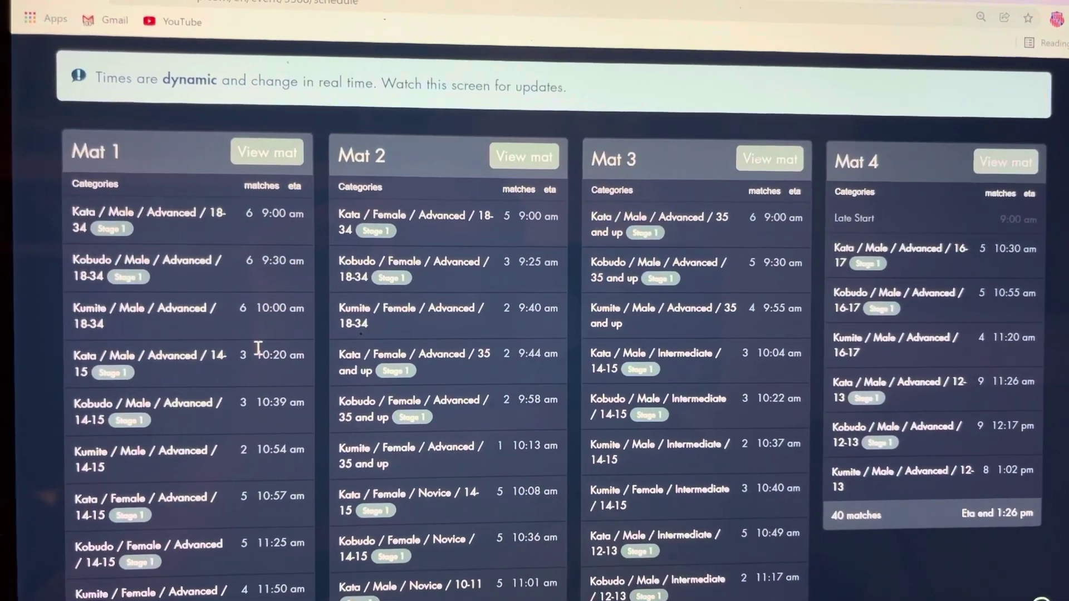
{"action": "scroll", "coordinate": [255, 350], "scroll_direction": "down", "scroll_amount": 3}
{"action": "scroll", "coordinate": [253, 352], "scroll_direction": "down", "scroll_amount": 2}
{"action": "scroll", "coordinate": [255, 352], "scroll_direction": "down", "scroll_amount": 1}
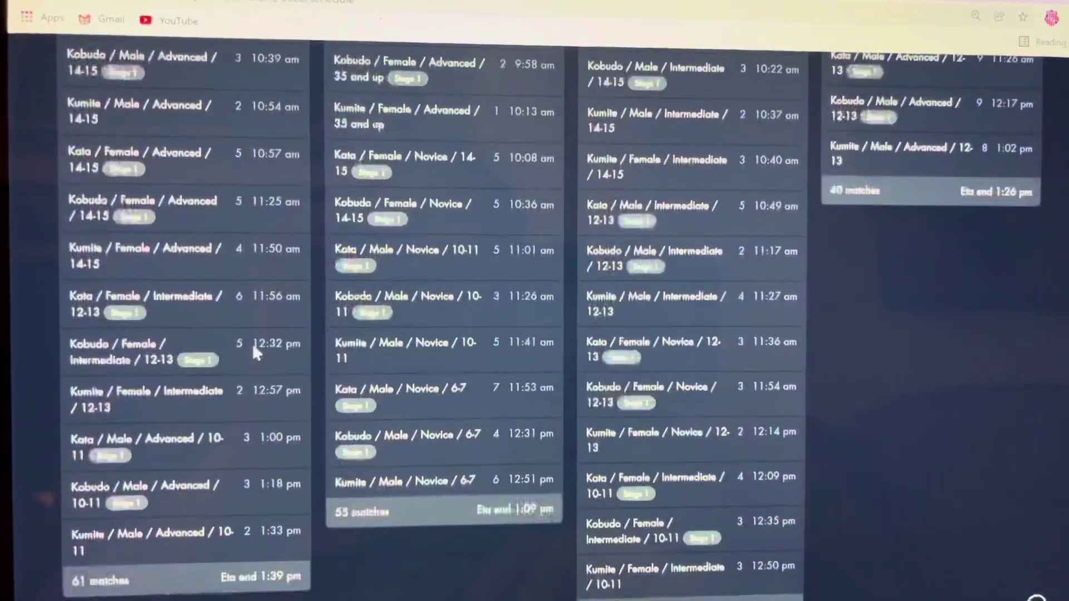
{"action": "scroll", "coordinate": [255, 353], "scroll_direction": "up", "scroll_amount": 4}
{"action": "scroll", "coordinate": [258, 353], "scroll_direction": "up", "scroll_amount": 2}
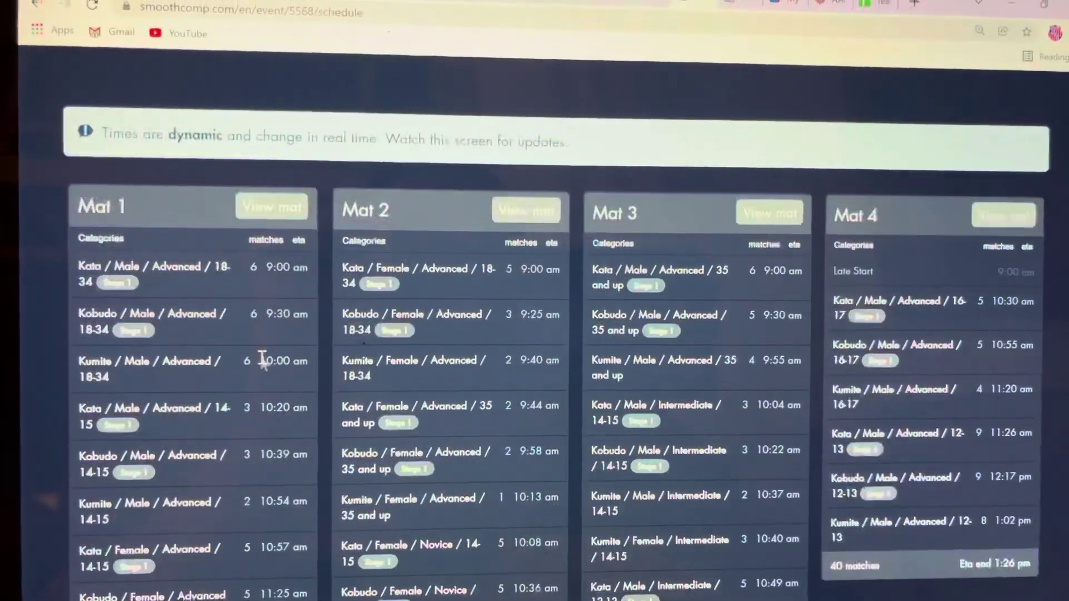